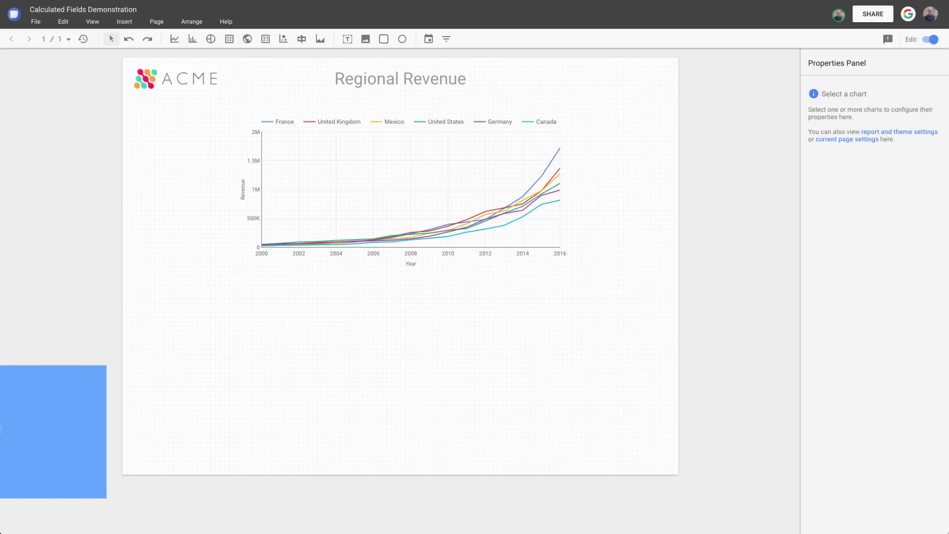
Step: Open the Regional Revenue chart's data source for editing and start a new calculated field named Profit
click(532, 235)
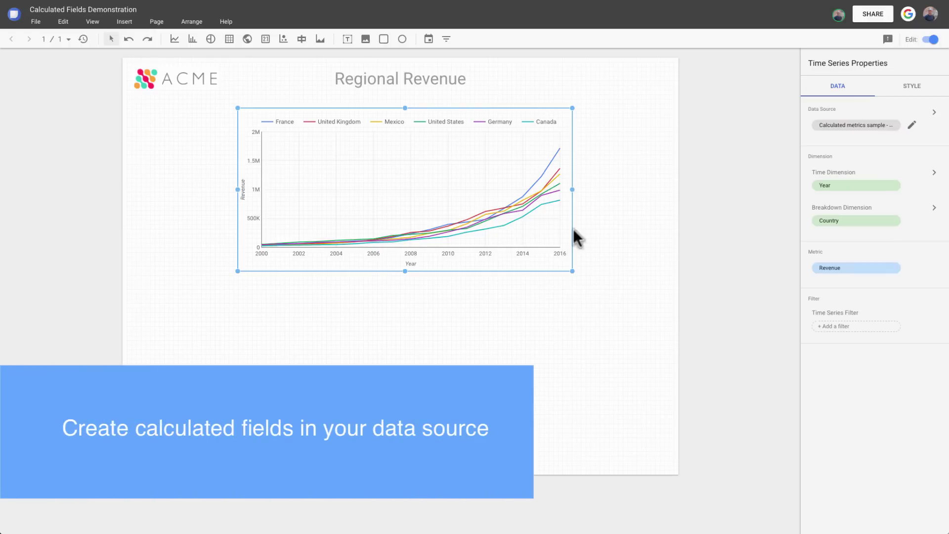
click(910, 129)
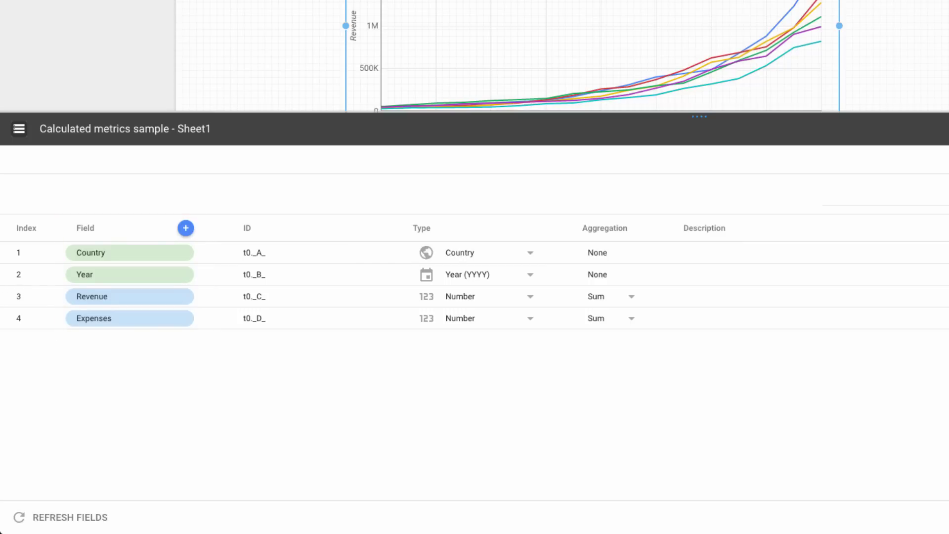
click(186, 229)
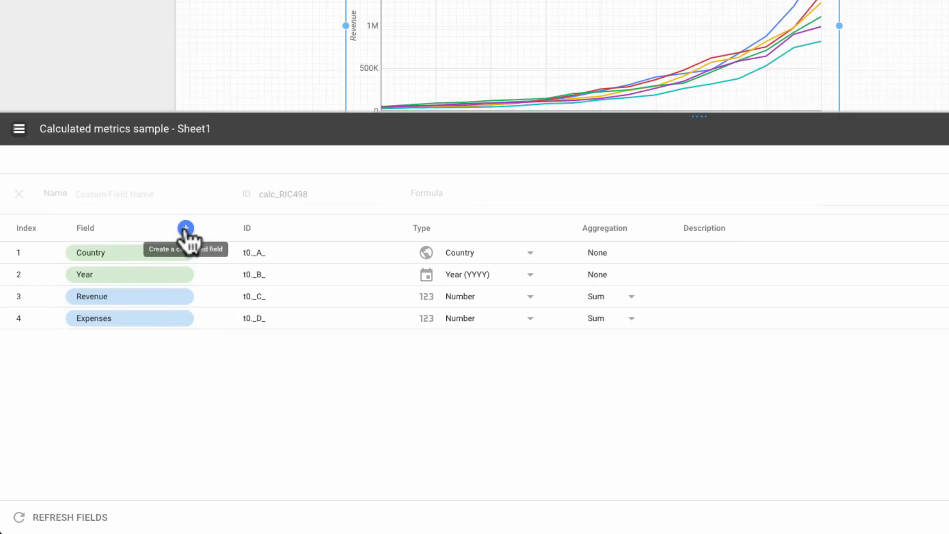
click(115, 193)
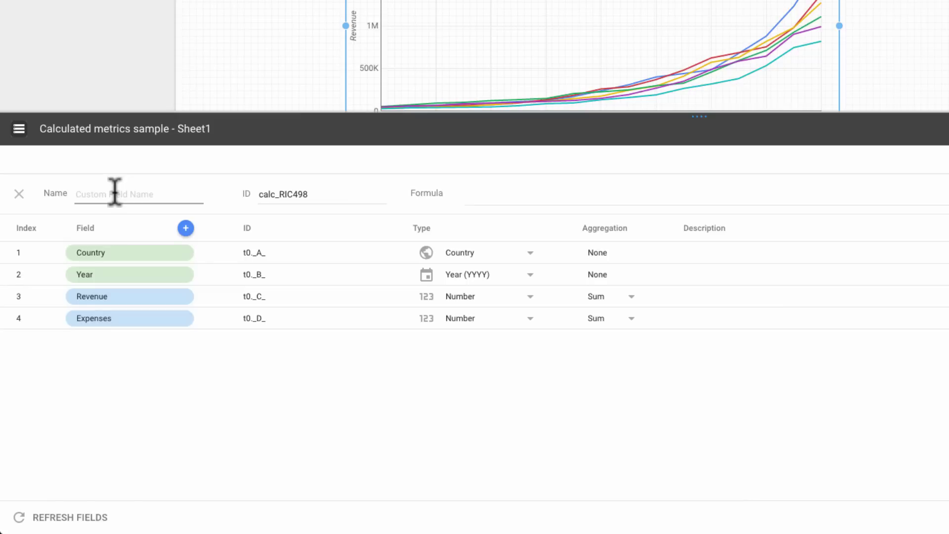
text(Profit)
key(Tab)
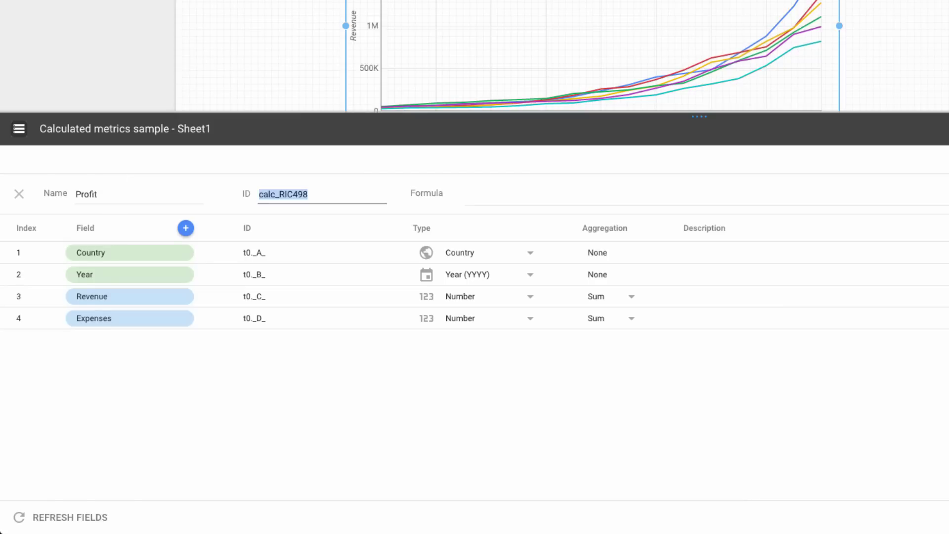
Step: Set the Profit field's formula to Revenue - Expenses and create the field
key(Tab)
text(Re)
key(Return)
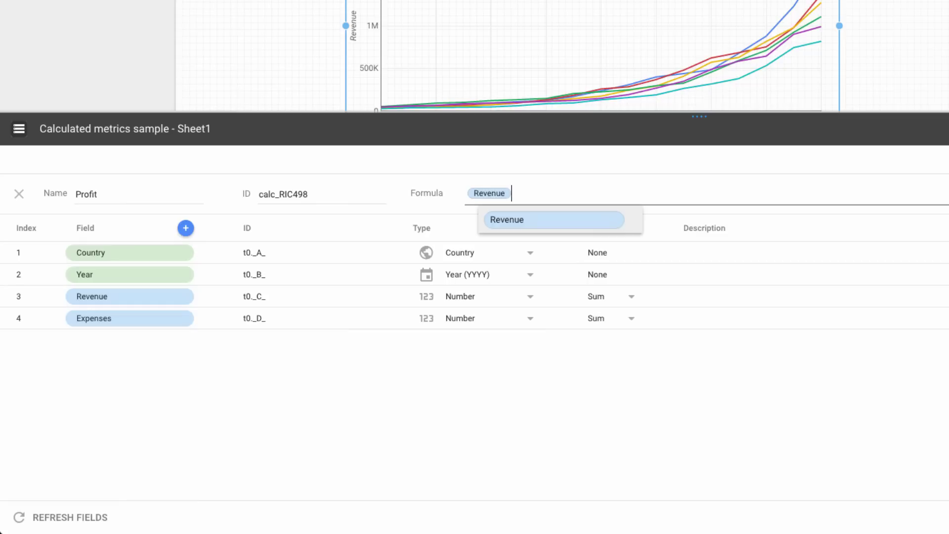
text(-E)
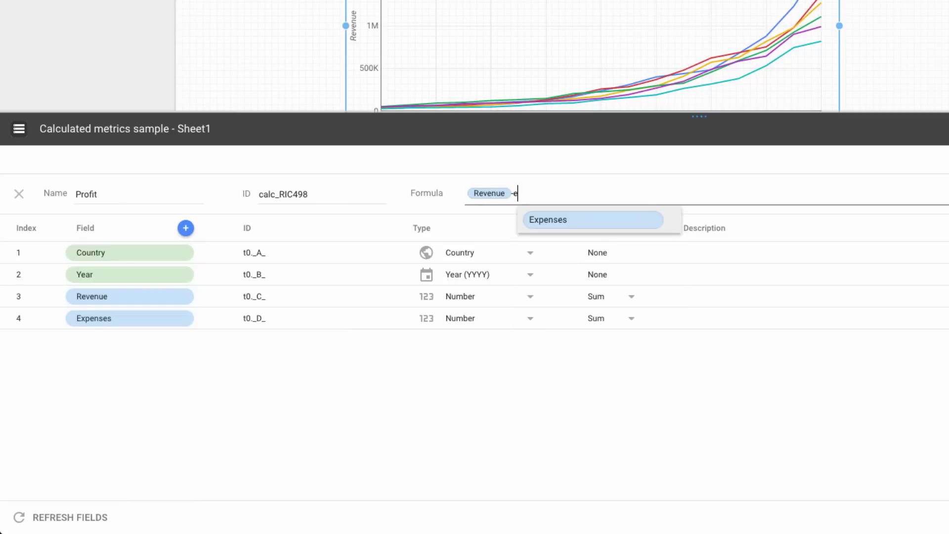
key(Return)
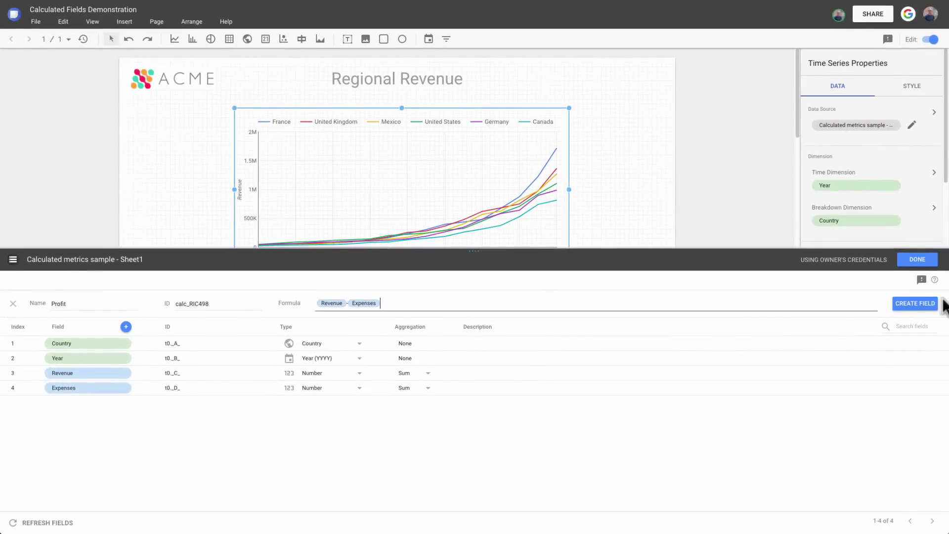
click(929, 307)
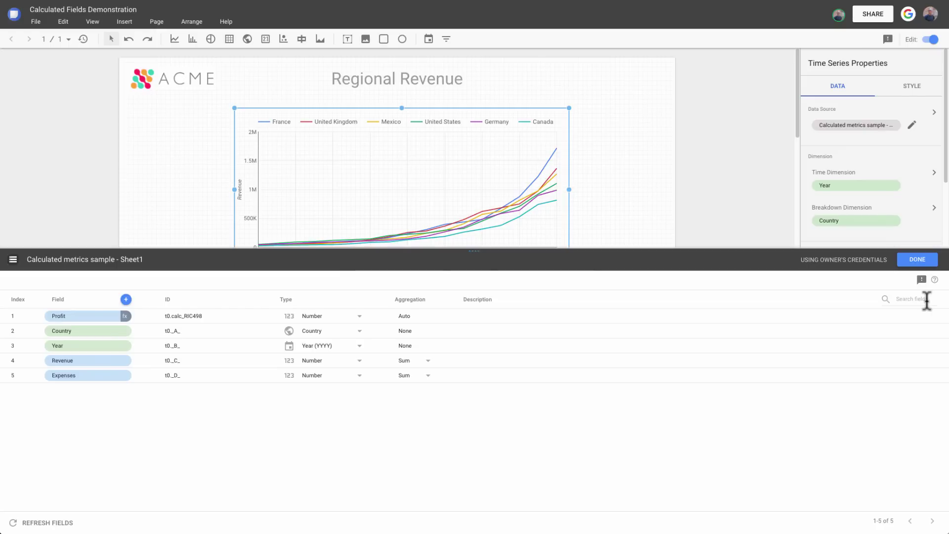
Step: Create a calculated field named Profit Margin with the formula Profit / Revenue
click(126, 299)
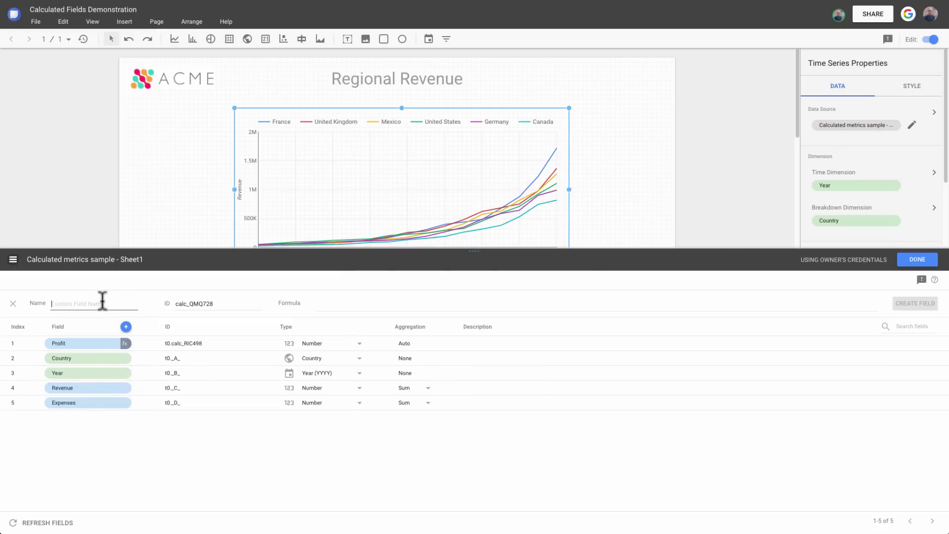
text(Profit Margin)
key(Tab)
key(Tab)
text(Profit)
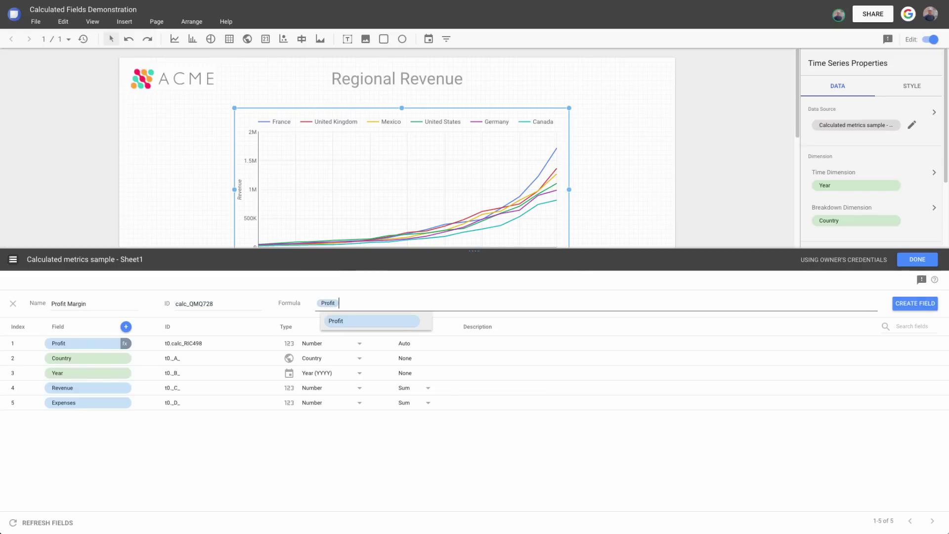
key(Return)
text(/Revenue)
key(Return)
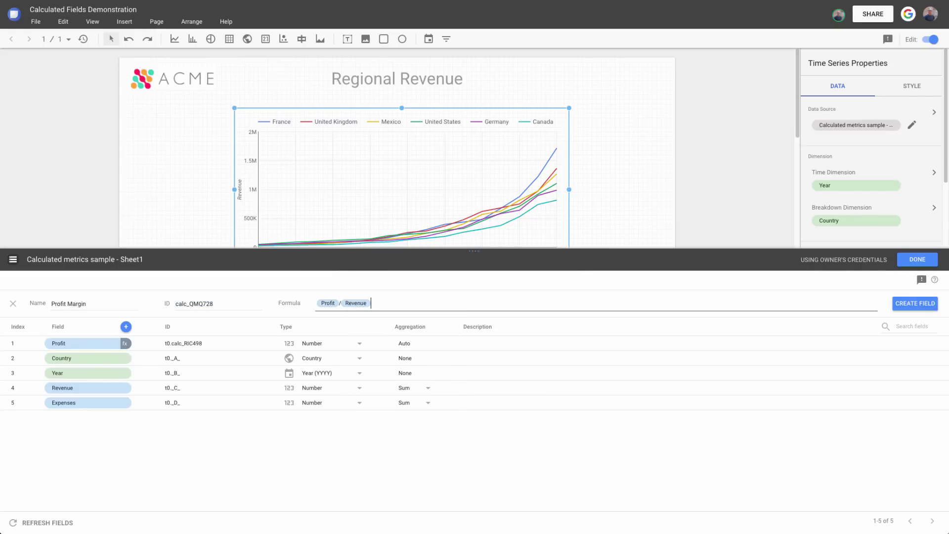
click(915, 305)
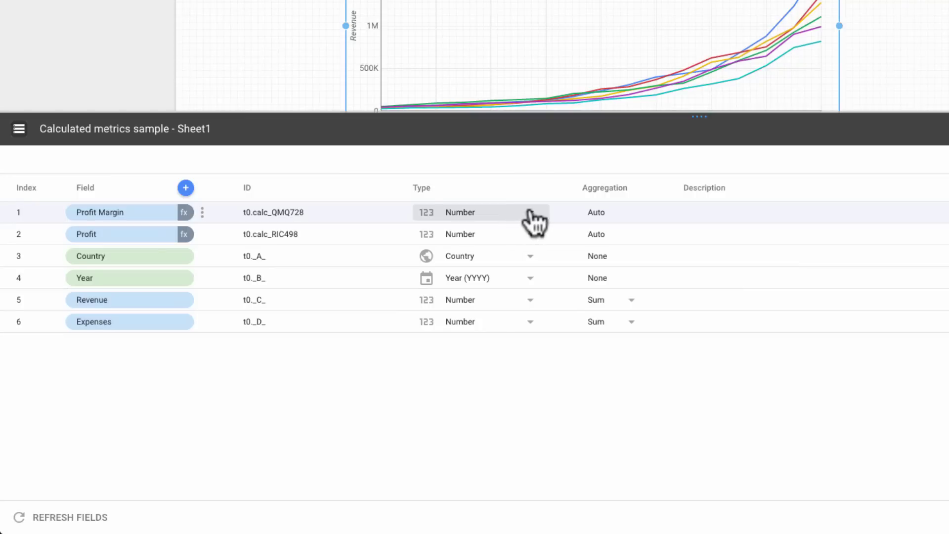
Step: Change the Profit Margin field's type to the numeric Percent format
click(528, 212)
mouse_move(589, 250)
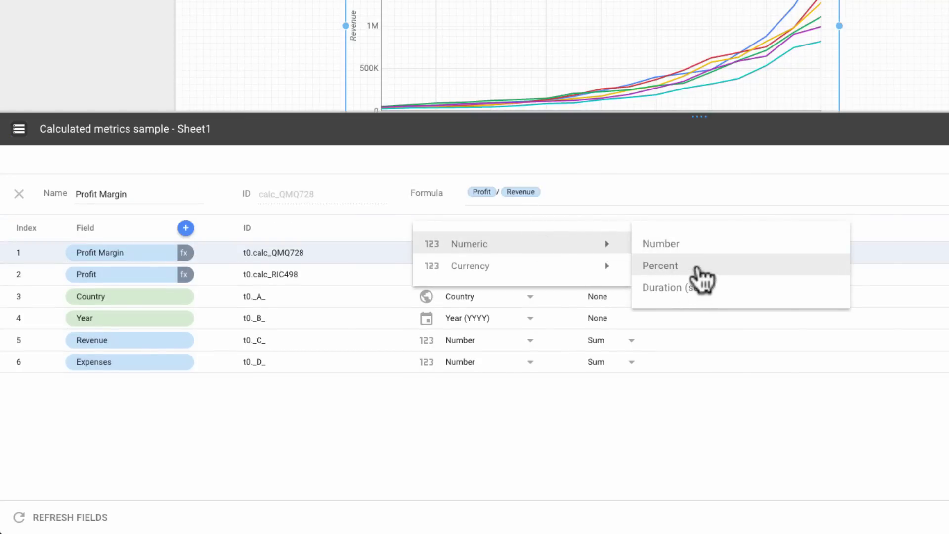
click(698, 268)
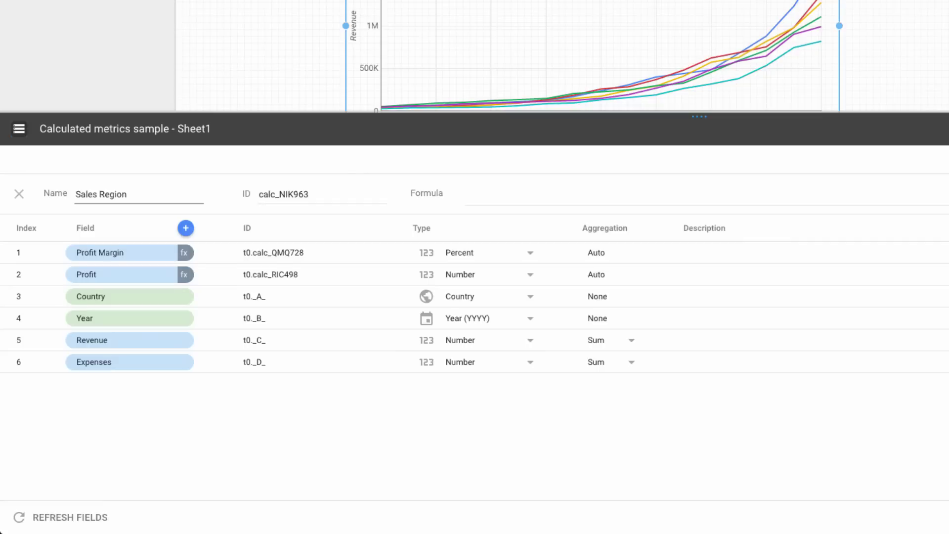
Step: Begin the Sales Region field's formula with CASE WHEN REGEXP_MATCH(Country)
click(474, 193)
text(CASE WH)
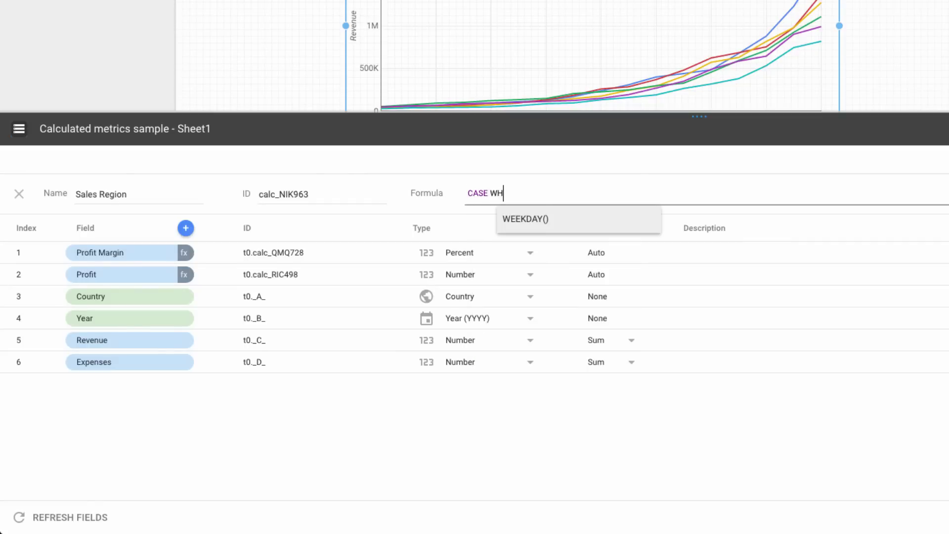
text(EN REG)
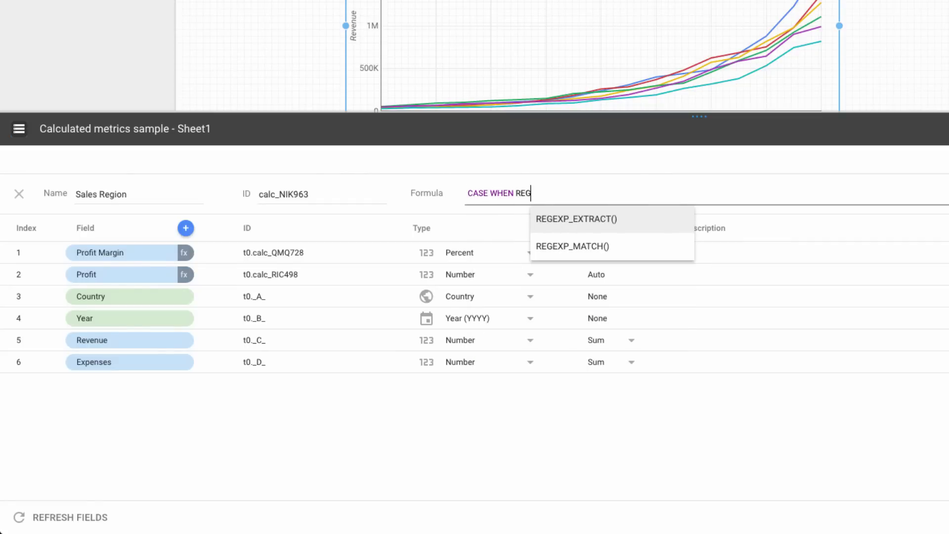
key(Down)
key(Return)
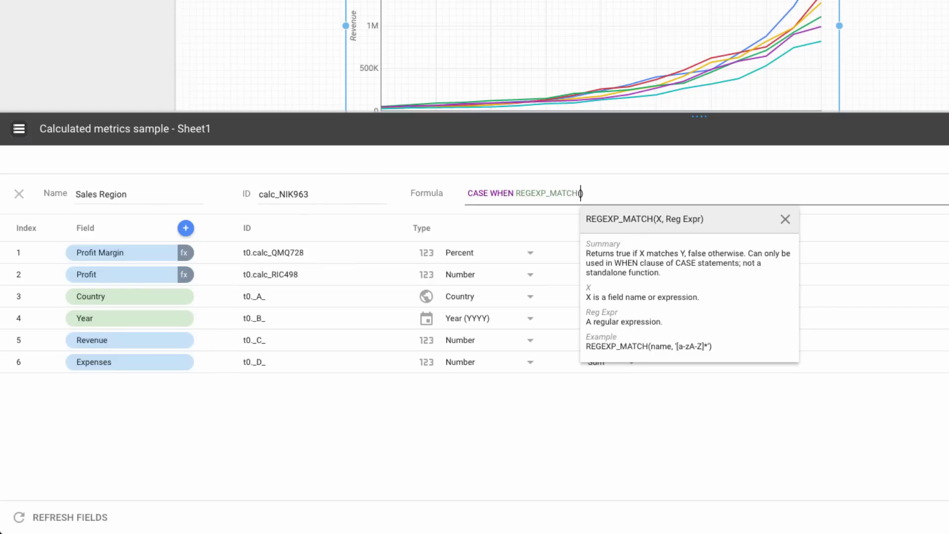
text(C)
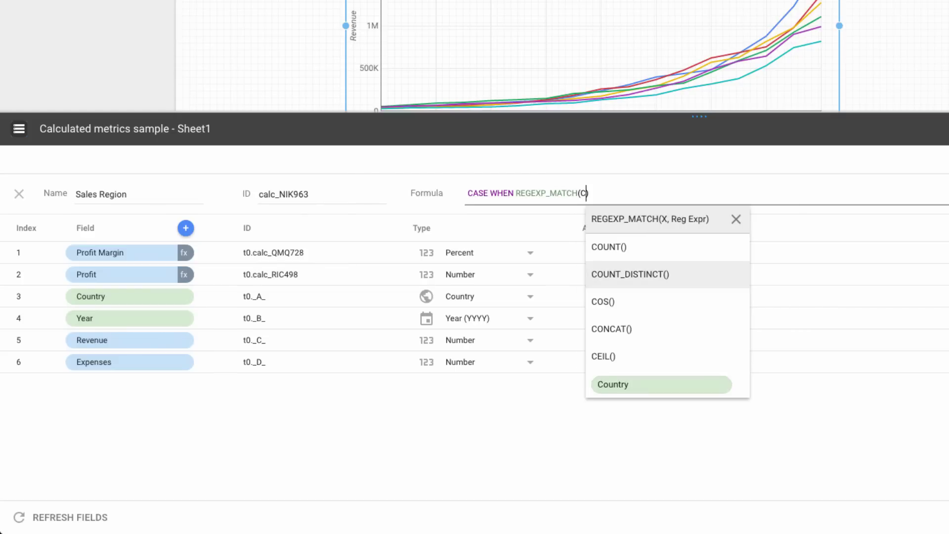
key(Down)
key(Down)
key(Down)
key(Down)
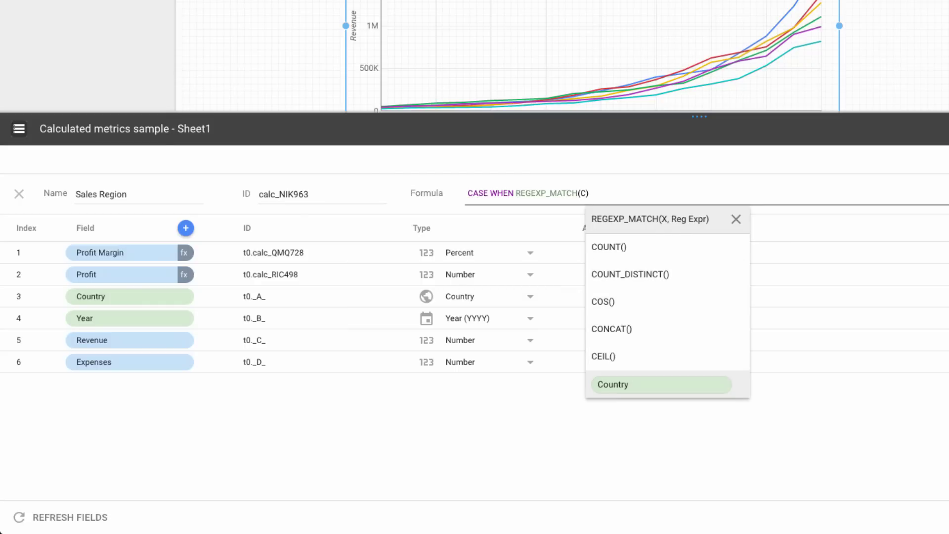
key(Return)
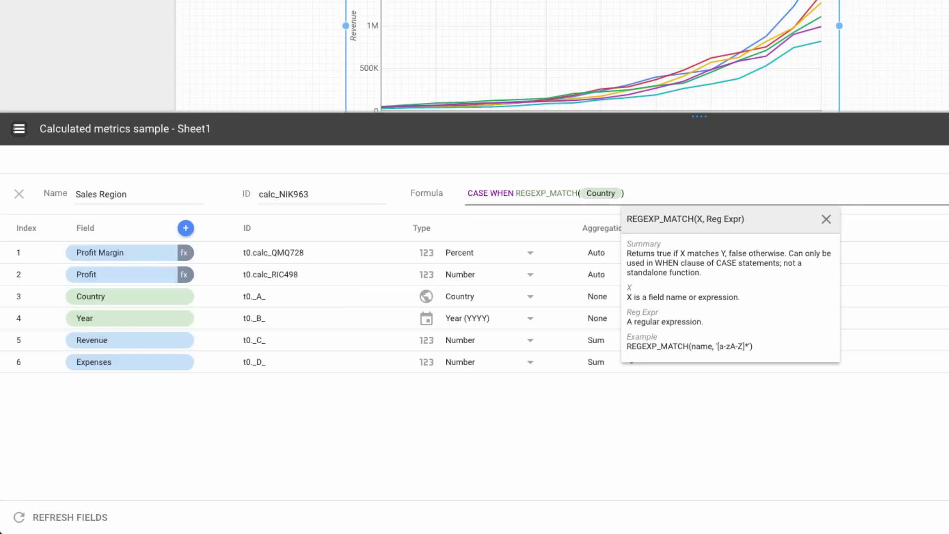
Step: Create Sales Region with a REGEXP_MATCH CASE on Country: United States|Canada|Mexico as "North America", United Kingdom|France|Germany as "Europe", else "Rest of world"
key(ctrl+a)
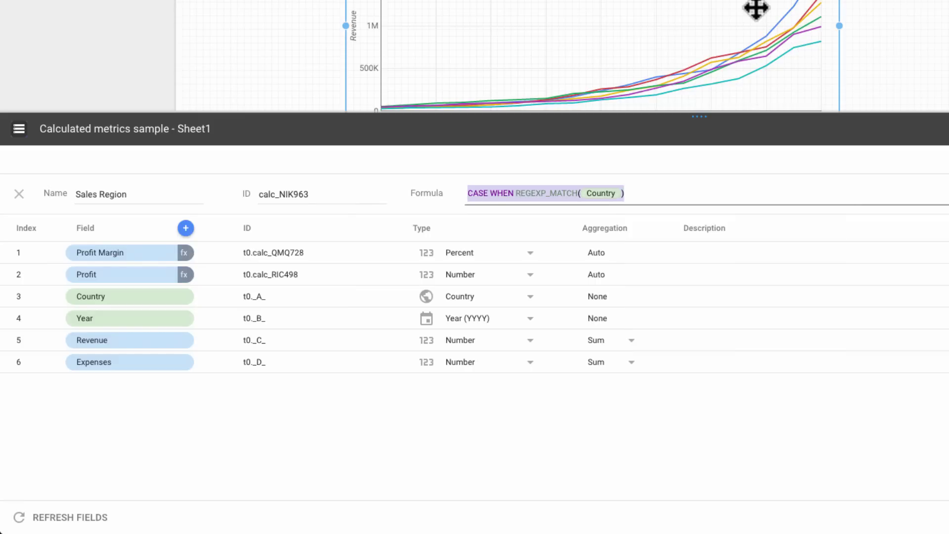
text(CASE WHEN REGEXP_MATCH( Country , "(United States|Canada|Mexico)" )THEN "North America" WHEN REGEXP_MATCH( Country , "(United Kingdom|France|Germany)" ) THEN "Europe" Else "Rest of world" END)
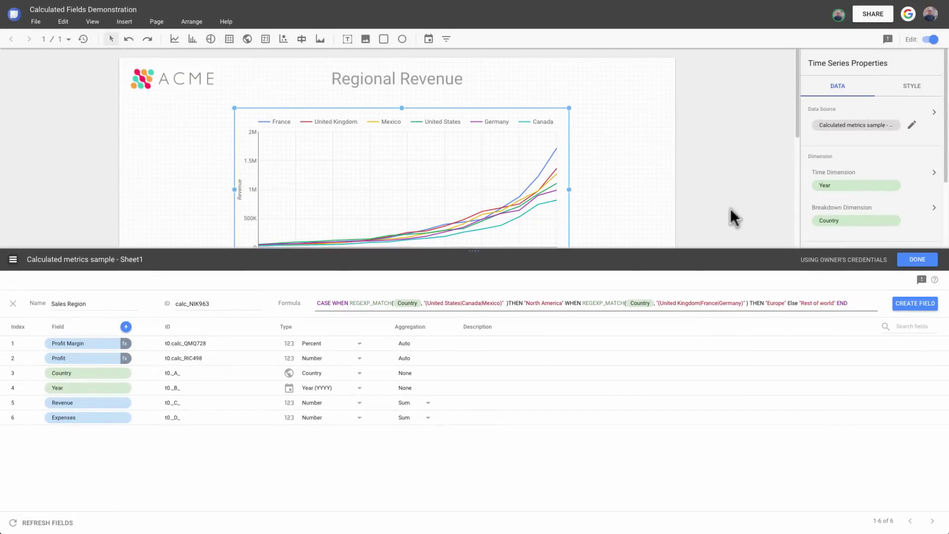
click(915, 305)
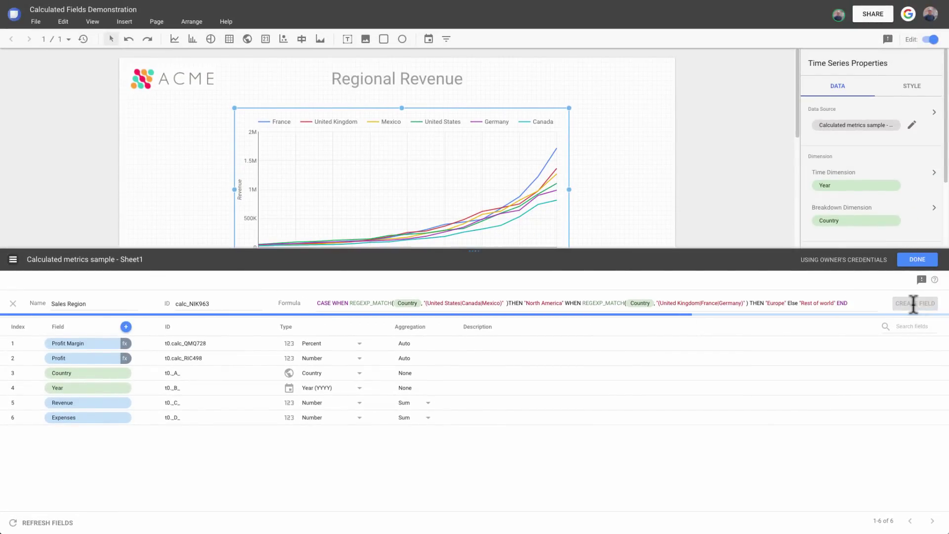
click(926, 263)
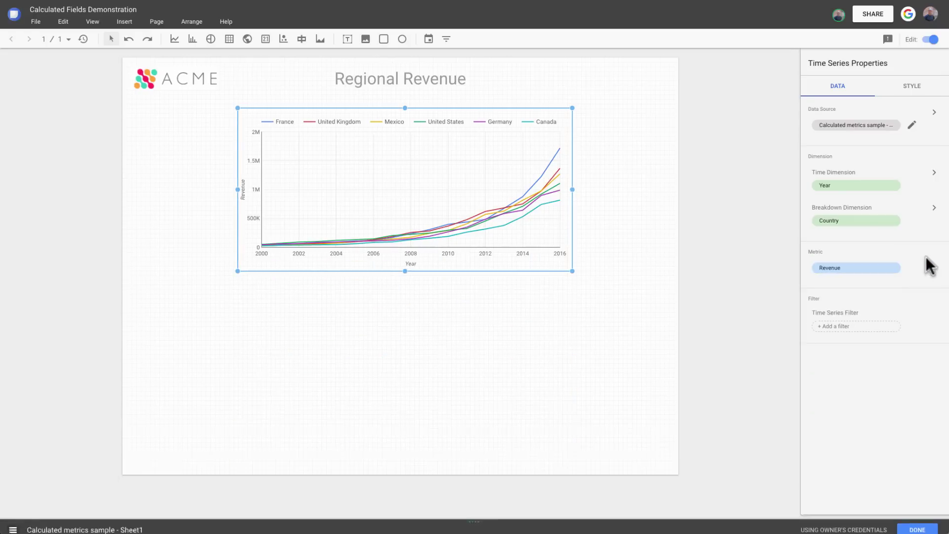
Step: Add a time series chart below the revenue chart at a similar size and break it down by Sales Region
click(174, 39)
drag(237, 294, 577, 445)
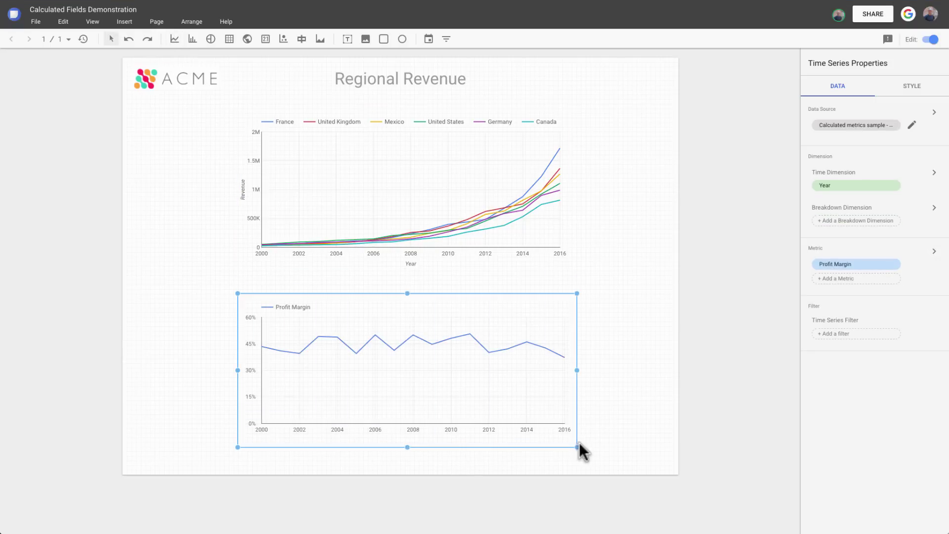
click(863, 221)
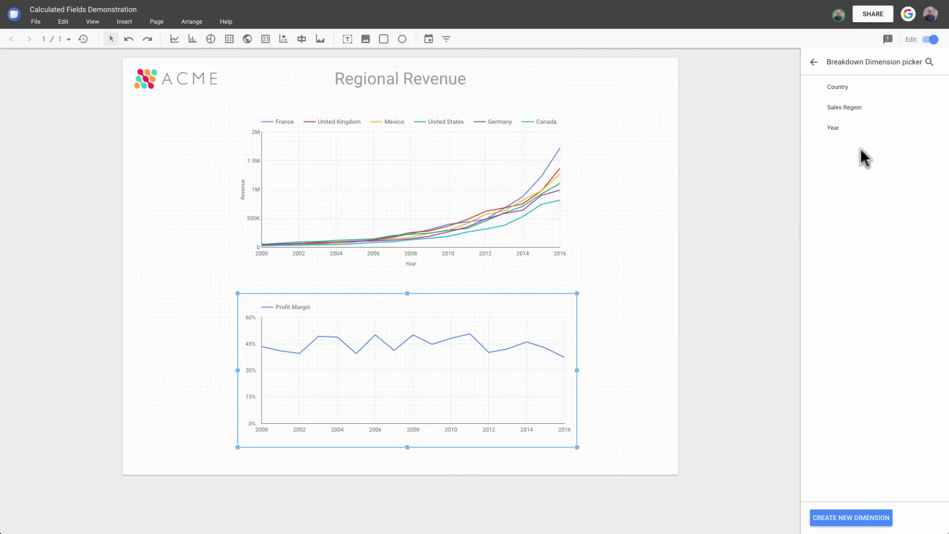
click(856, 110)
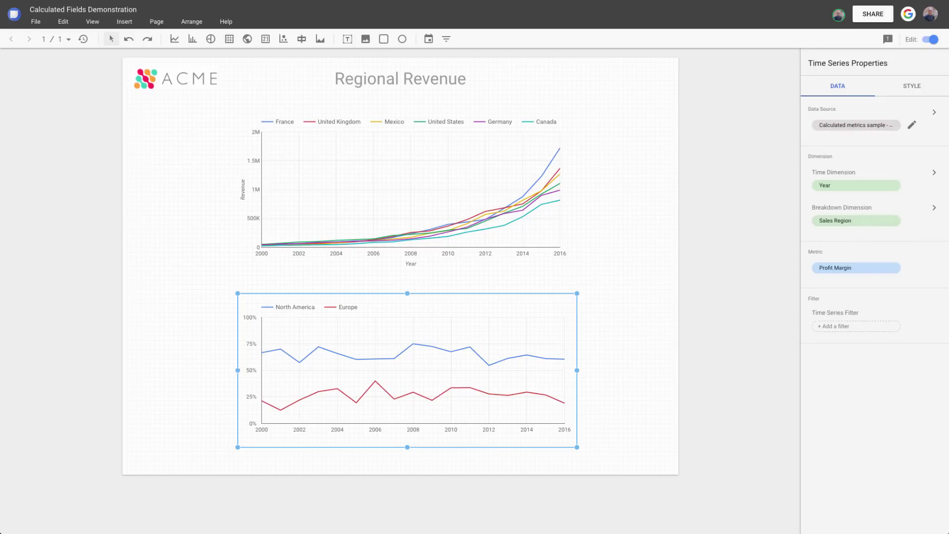